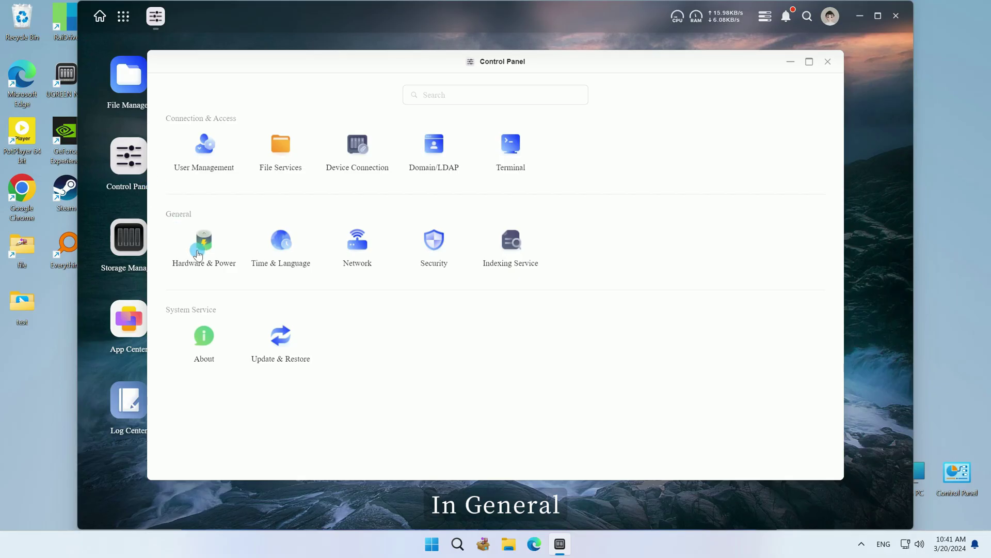
- Open Hardware & Power and review the Buzzer, Fan and LED Indicator settings without changes
left_click(200, 252)
left_click(790, 147)
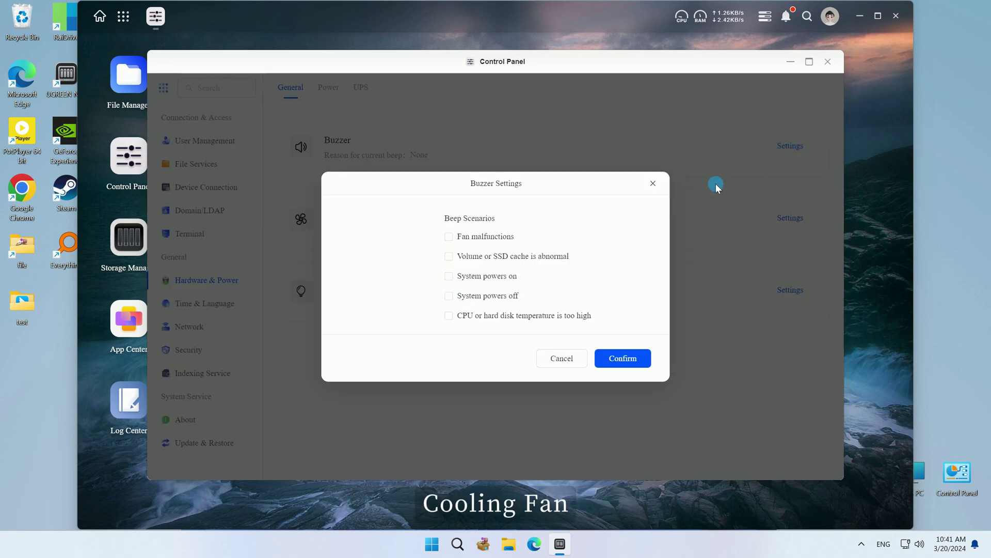
left_click(653, 181)
left_click(785, 224)
left_click(653, 150)
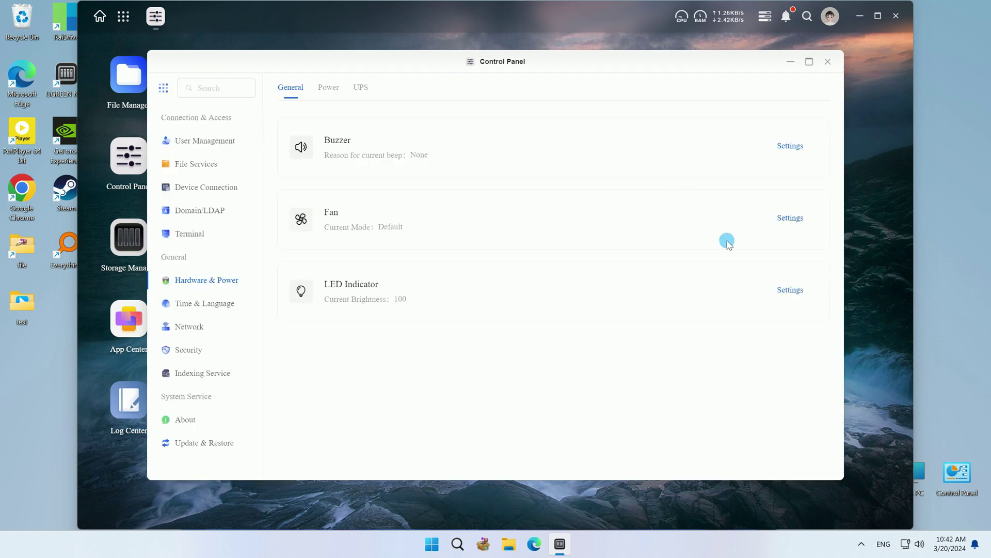
left_click(792, 290)
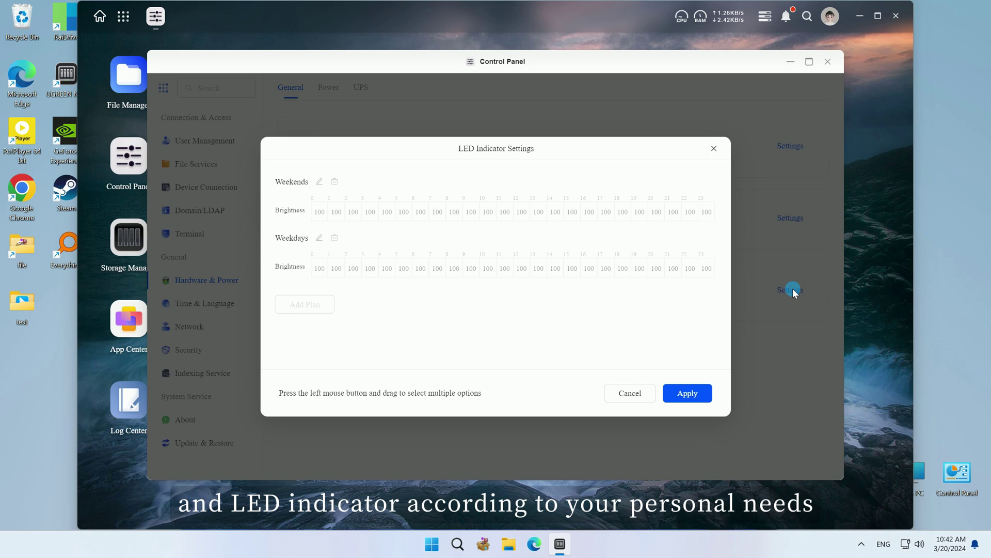
left_click(714, 149)
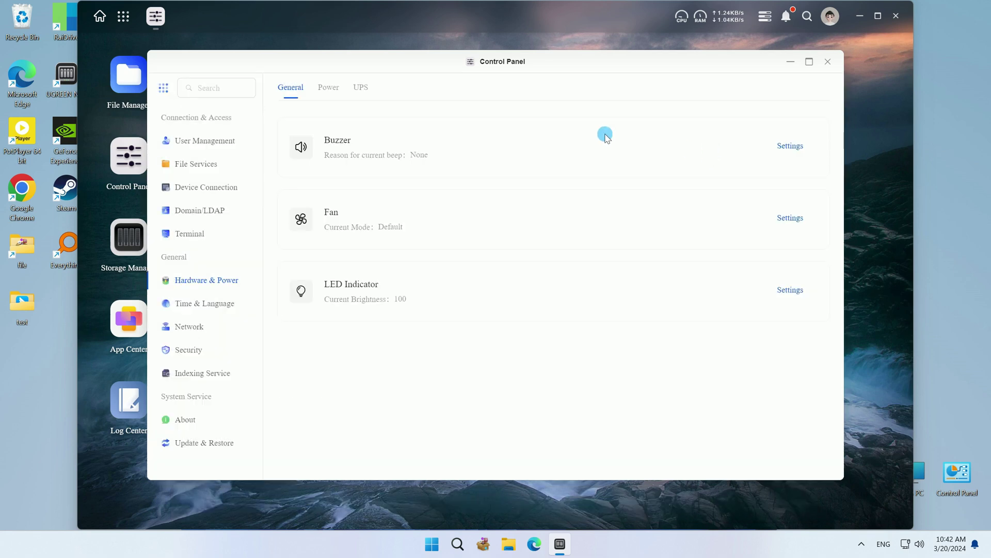
- Enable auto boot after power on and add a Weekdays 05:00 Boot power schedule
left_click(332, 88)
left_click(282, 143)
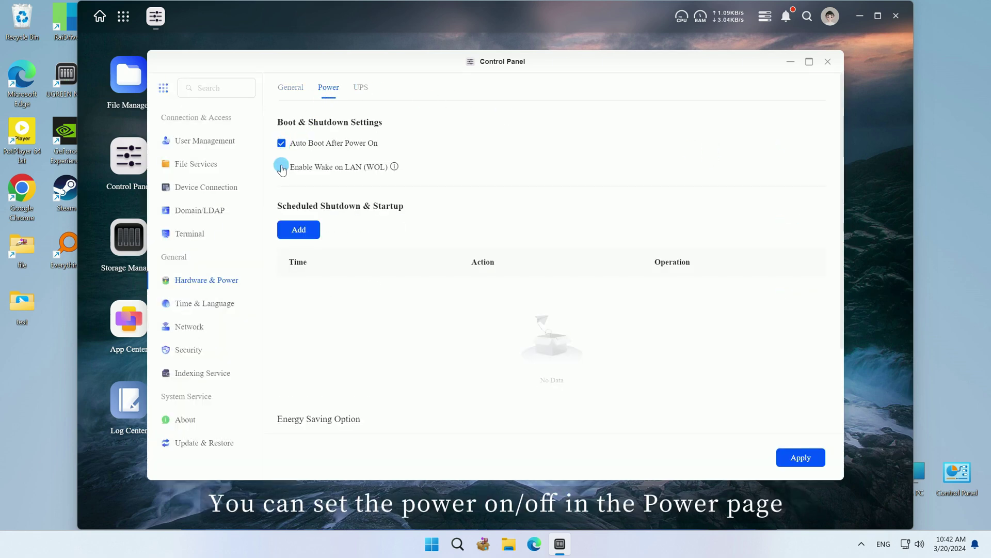
left_click(293, 229)
left_click(498, 211)
left_click(485, 266)
left_click(507, 250)
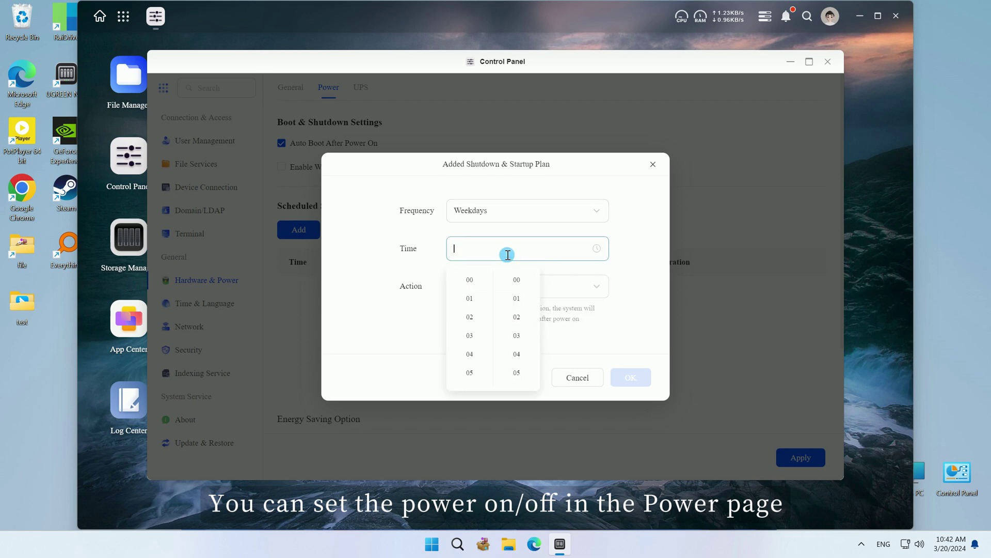
left_click(471, 373)
left_click(547, 293)
left_click(527, 316)
left_click(626, 377)
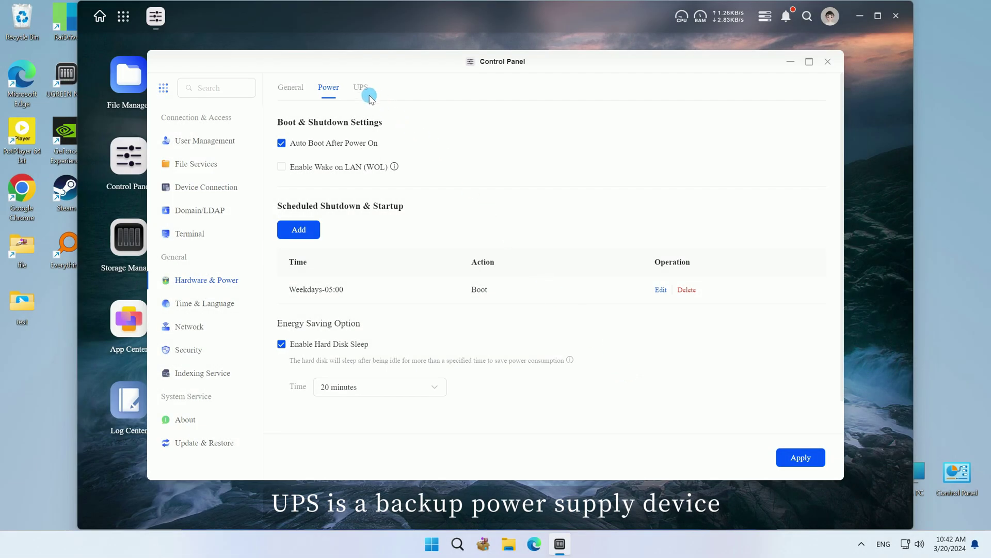
- Show the UPS page and cancel the Connect UPS dialog, leaving no UPS connected
left_click(368, 95)
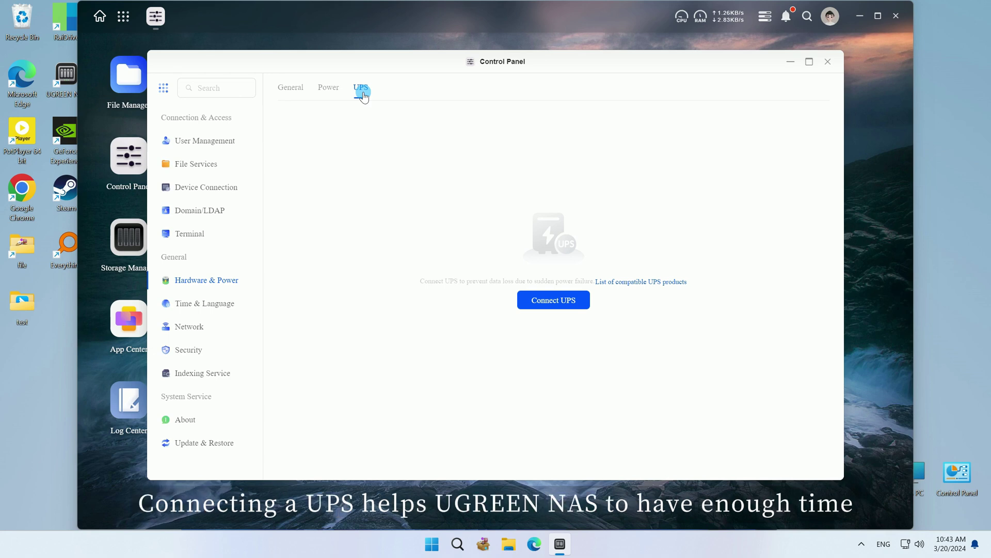
left_click(541, 300)
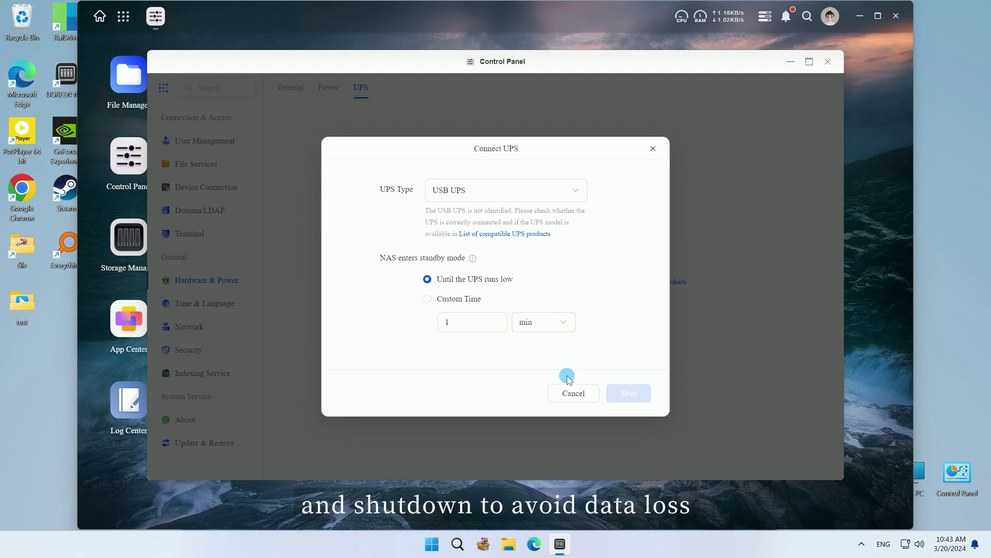
left_click(572, 392)
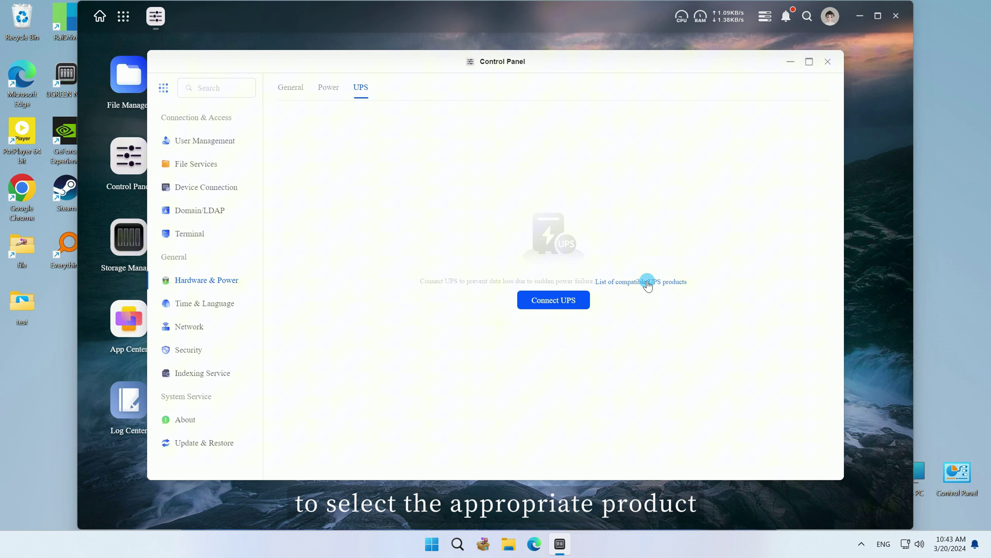
- View the System Language list in Time & Language, keeping Follow Browser Language
left_click(220, 303)
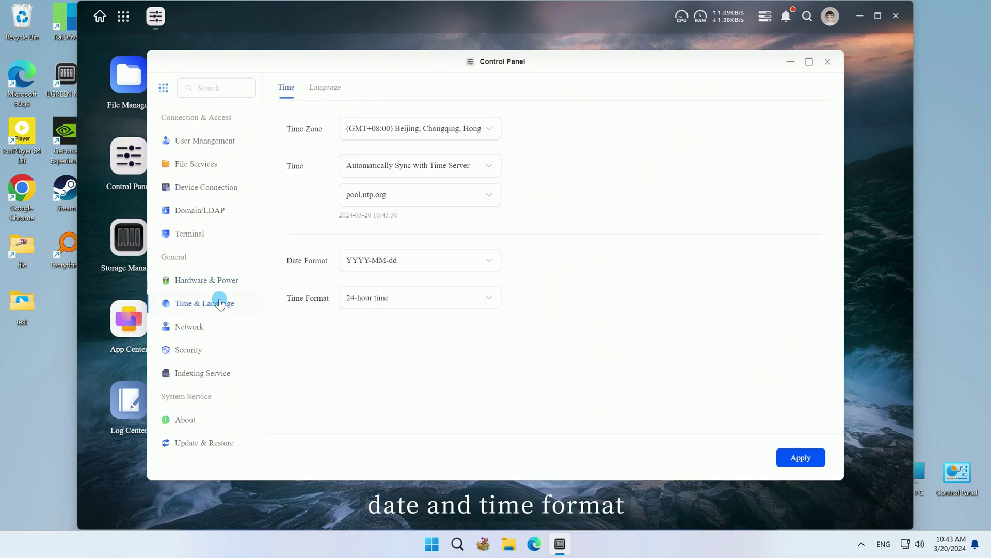
left_click(329, 91)
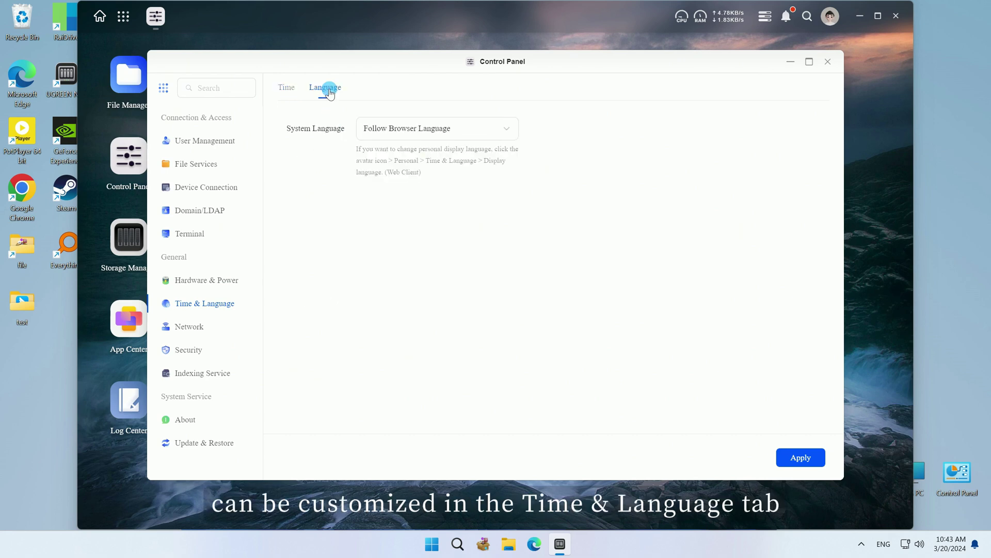
left_click(392, 130)
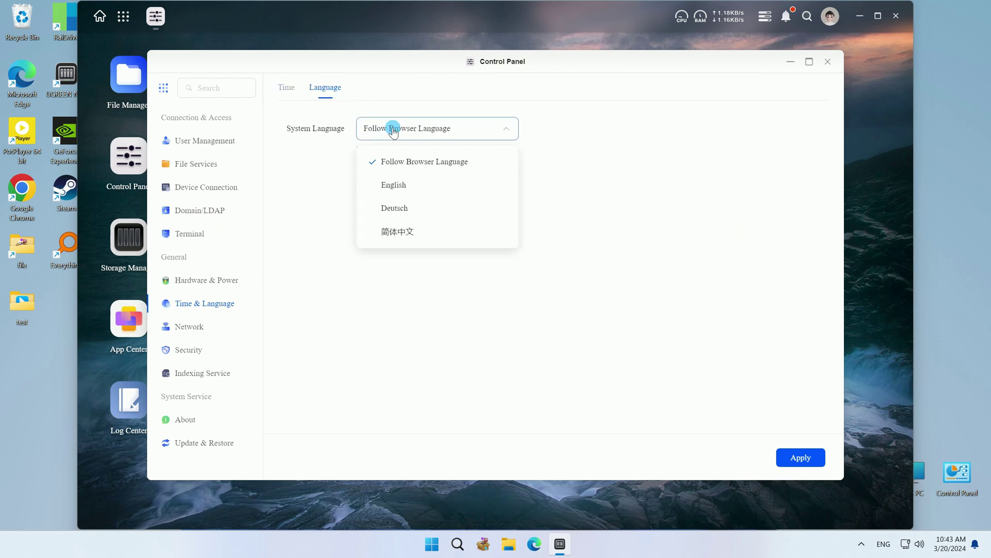
- Review the IPv4 and IPv6 default gateway order, keep LAN1 (192.168.50.1) first, and save
left_click(194, 326)
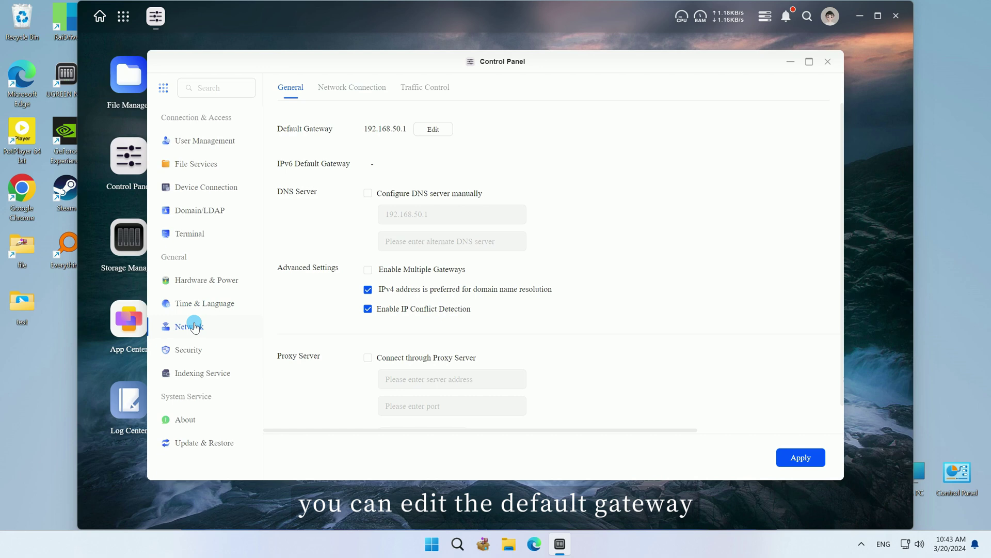
left_click(435, 133)
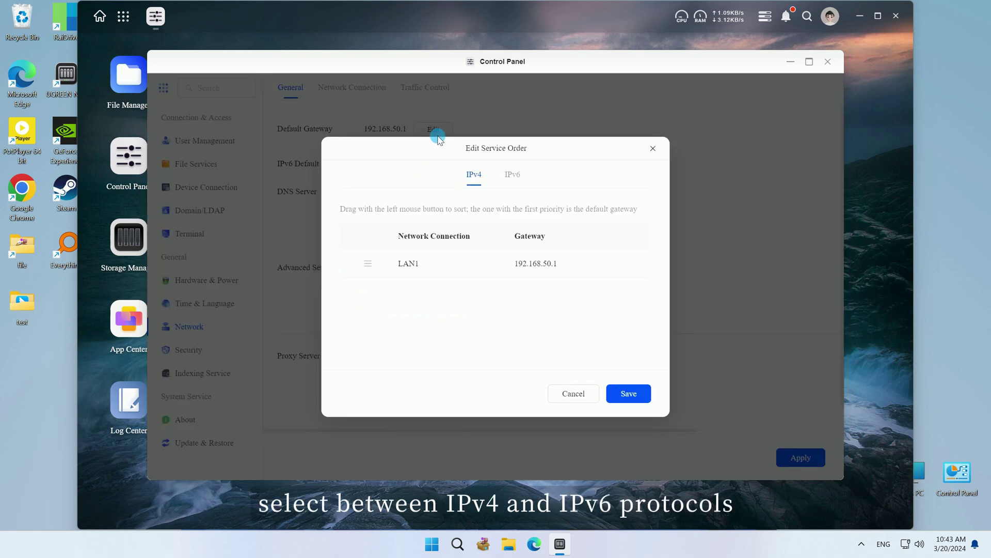
left_click(509, 175)
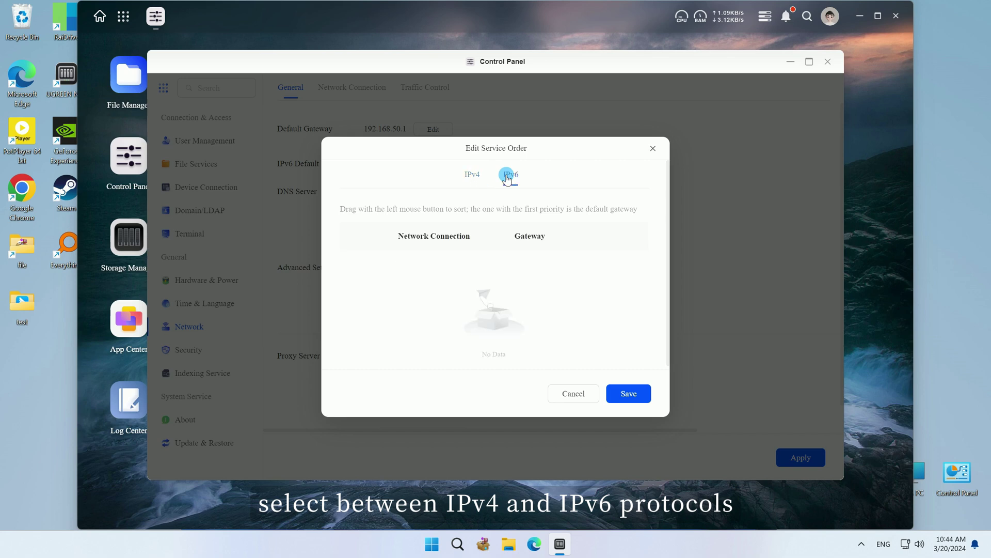
left_click(471, 175)
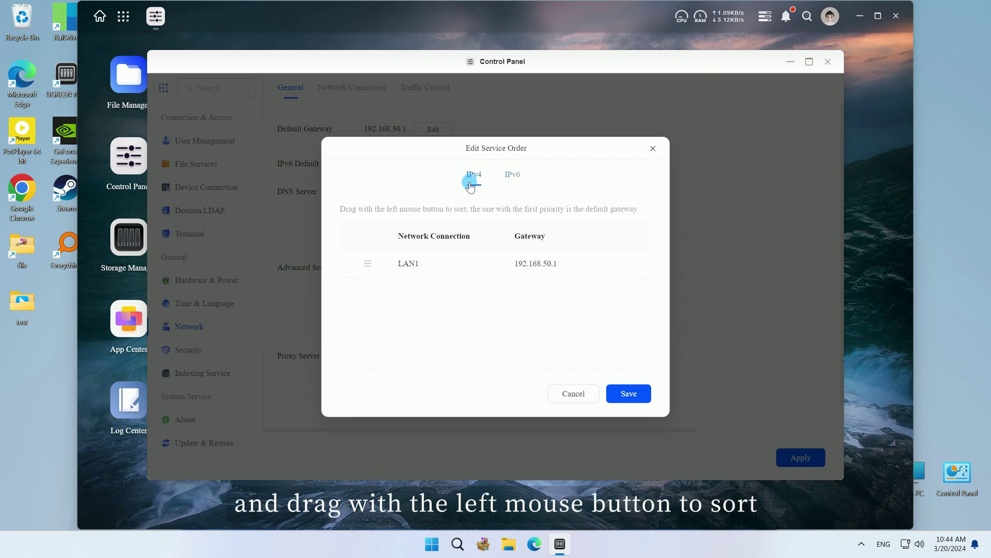
left_click_drag(373, 272, 372, 268)
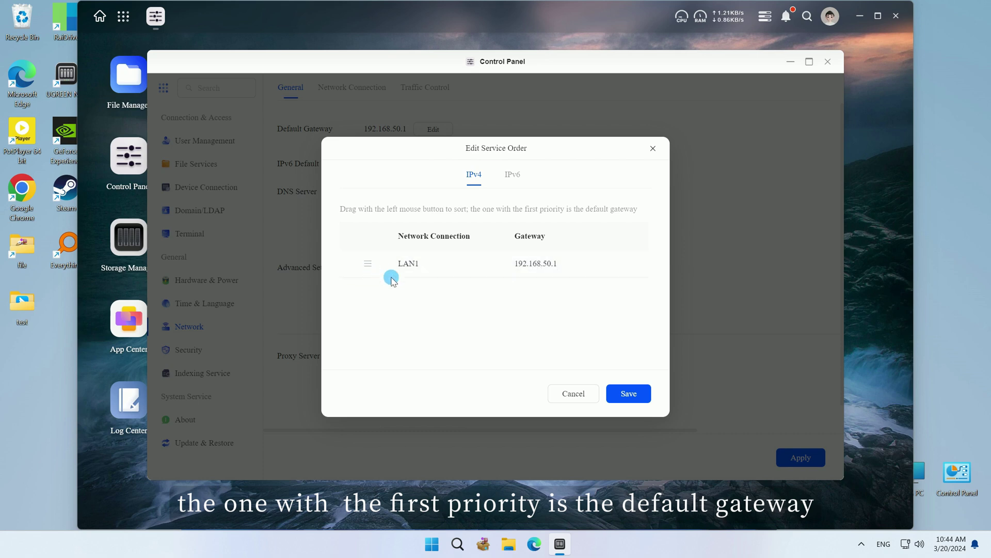
left_click(610, 394)
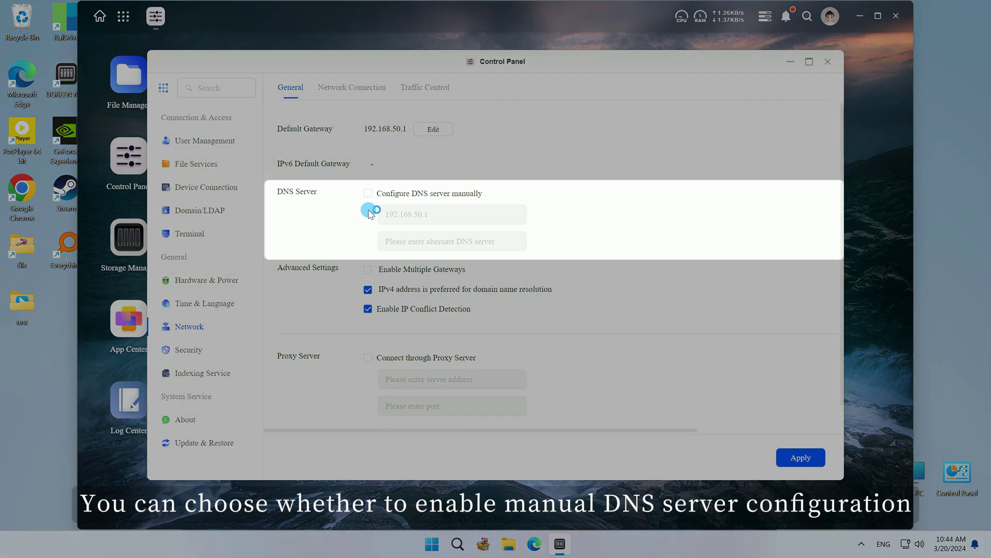
scroll(373, 309, "down", 1)
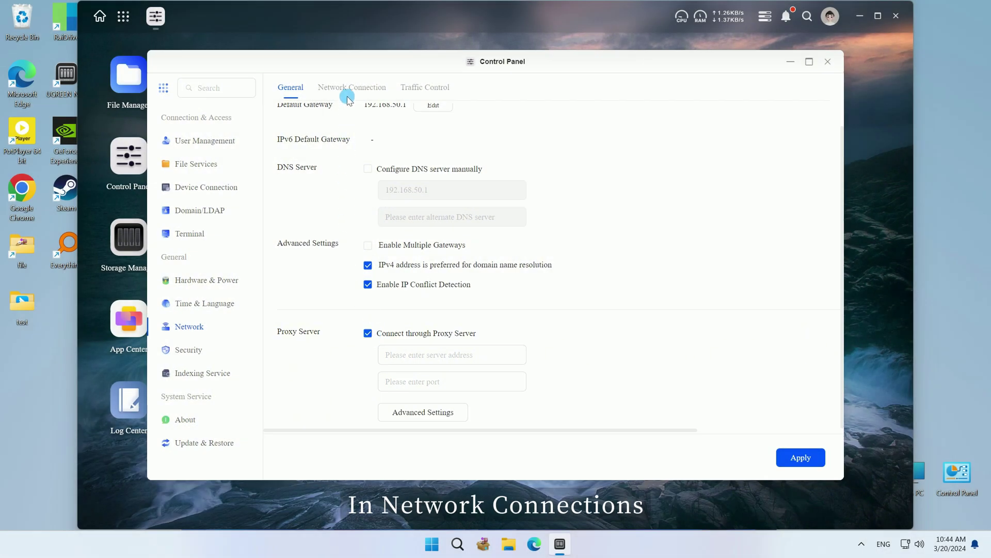
- On Network Connection, check the link aggregation wizard and LAN1 settings, closing both unchanged
left_click(358, 89)
left_click(325, 124)
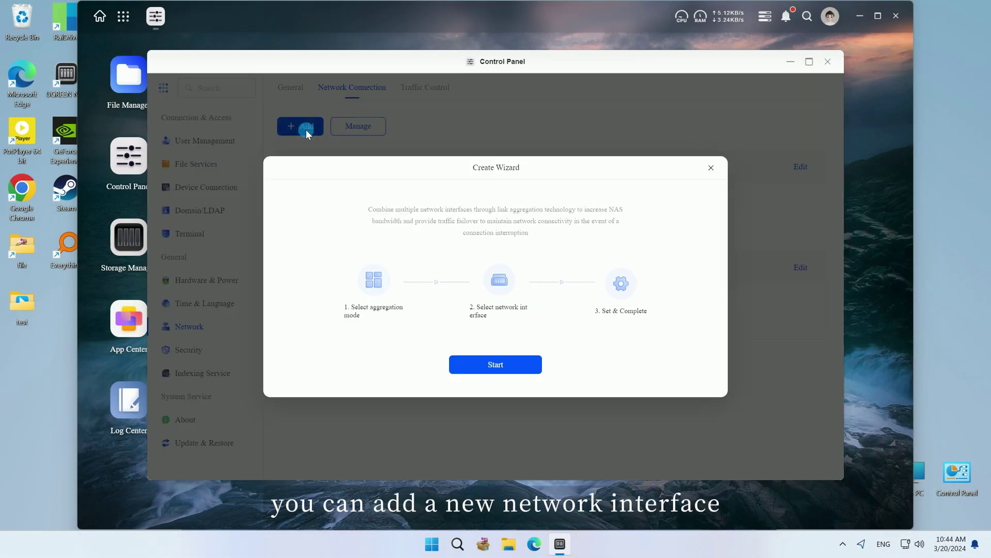
left_click(468, 361)
left_click(705, 151)
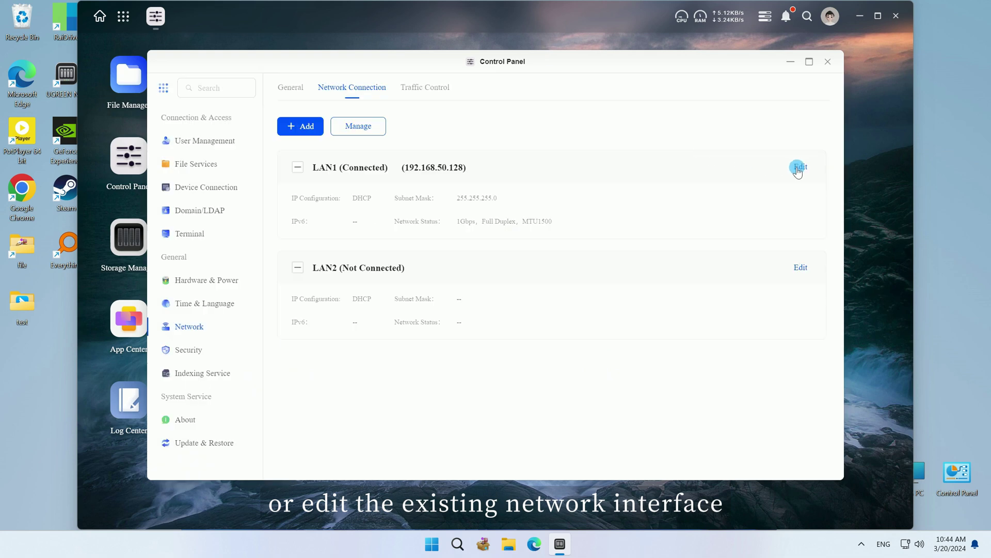
left_click(799, 167)
left_click(710, 155)
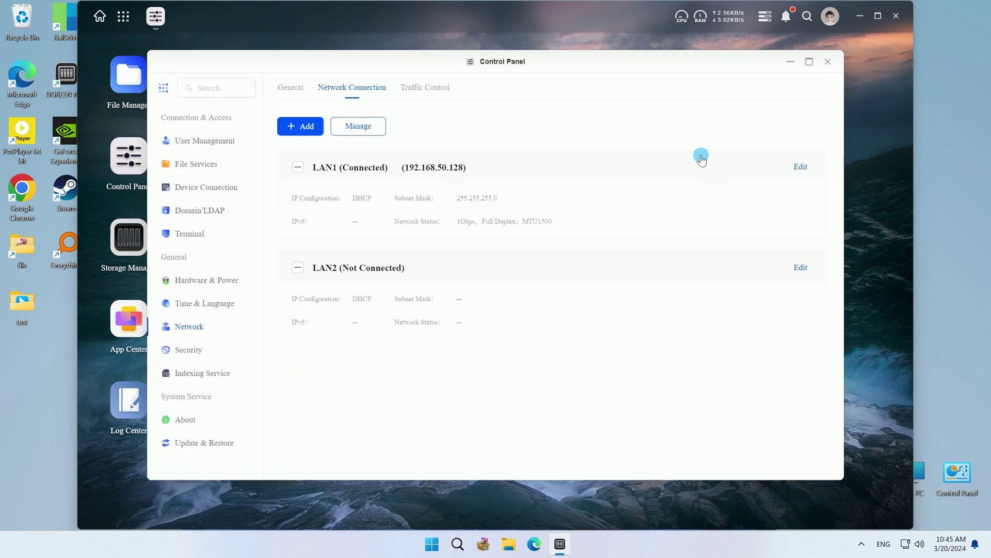
- Inspect the Service Order and Network Bridging dialogs under Manage, closing each without changes
left_click(369, 127)
left_click(370, 155)
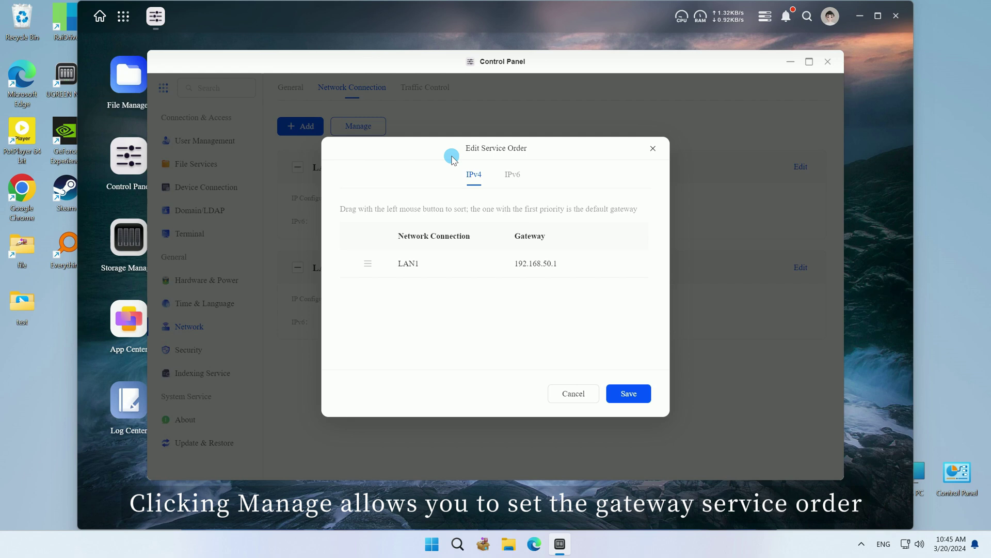
left_click(650, 149)
left_click(368, 132)
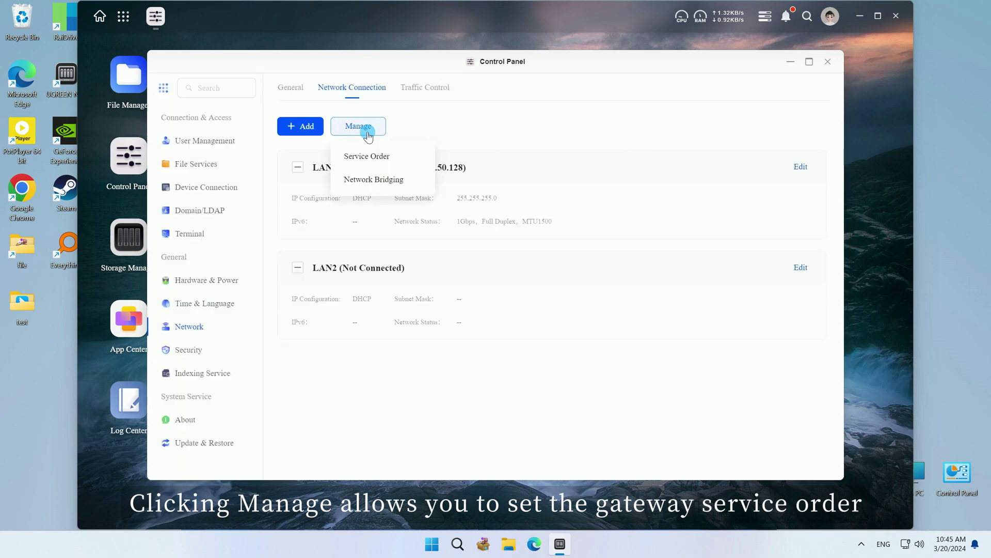
left_click(369, 178)
left_click(652, 149)
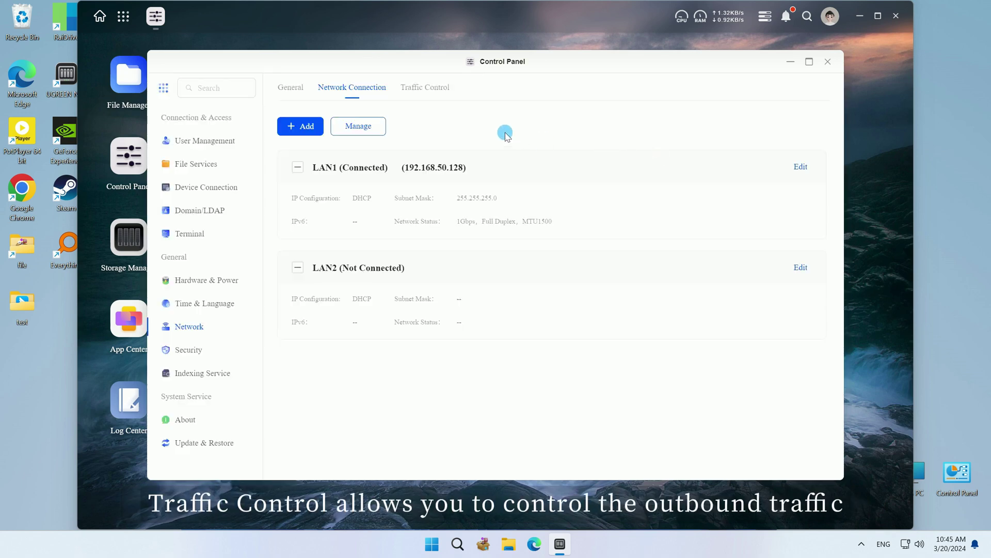
- Show the Traffic Control tab, which has no bandwidth limit rules yet
left_click(432, 87)
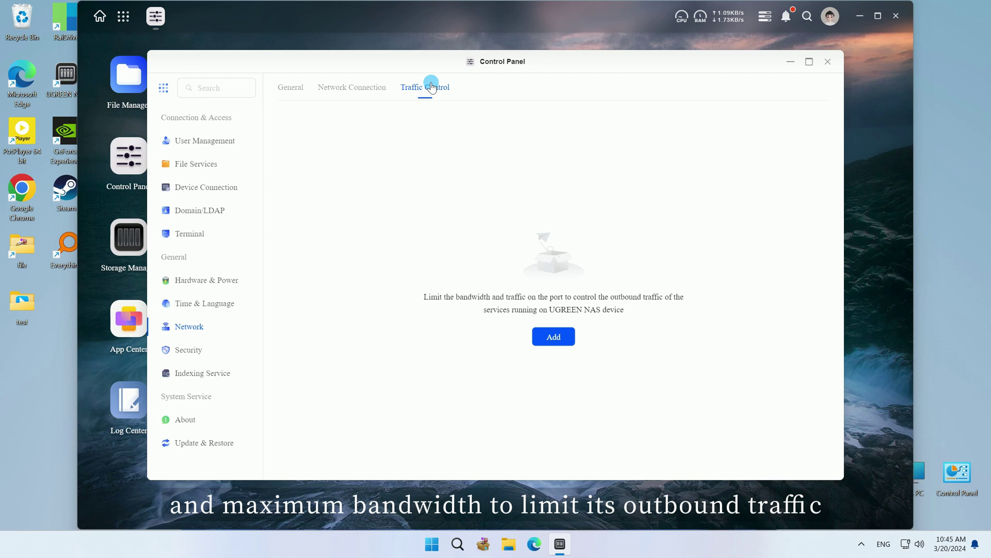
left_click(553, 337)
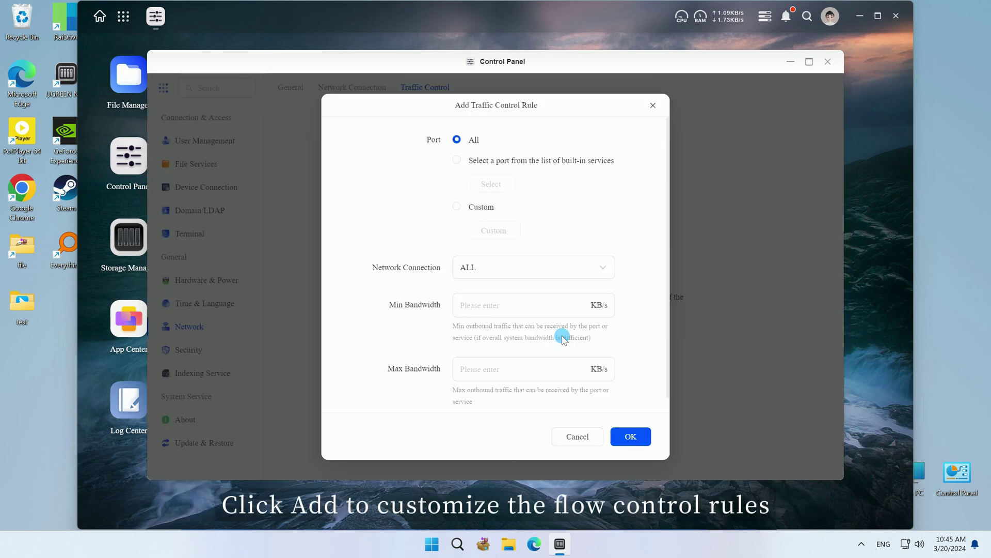
left_click(521, 308)
type("100")
left_click(521, 349)
type("1000")
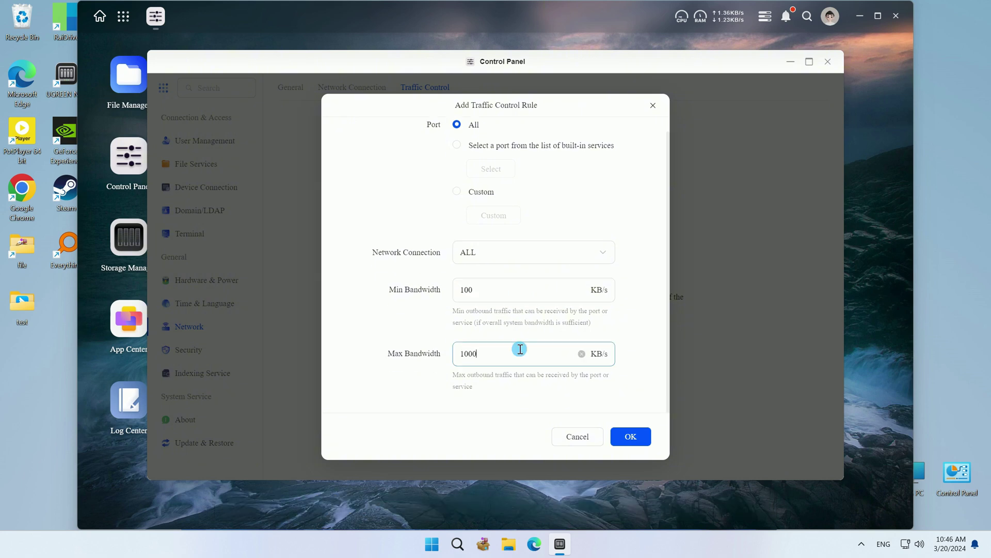
left_click(631, 437)
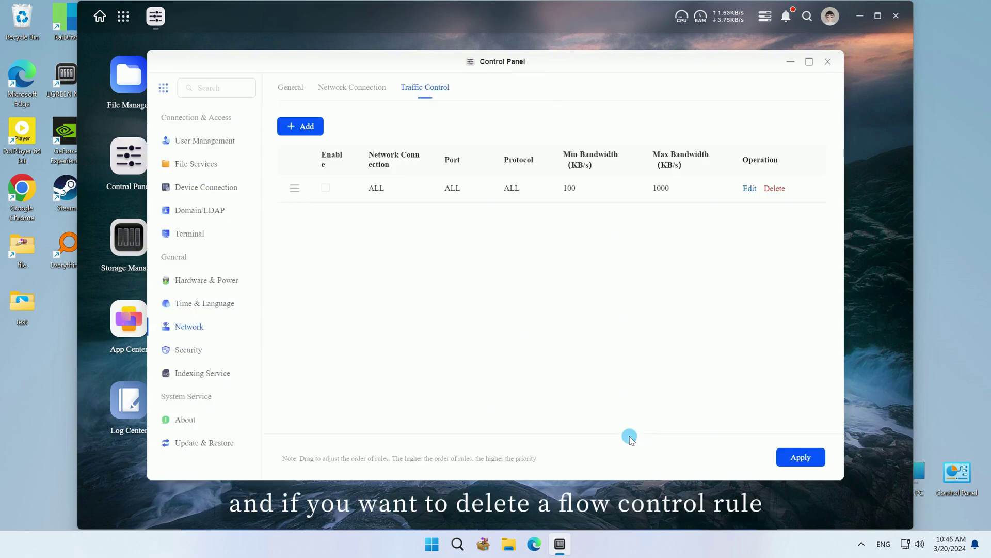
left_click(771, 188)
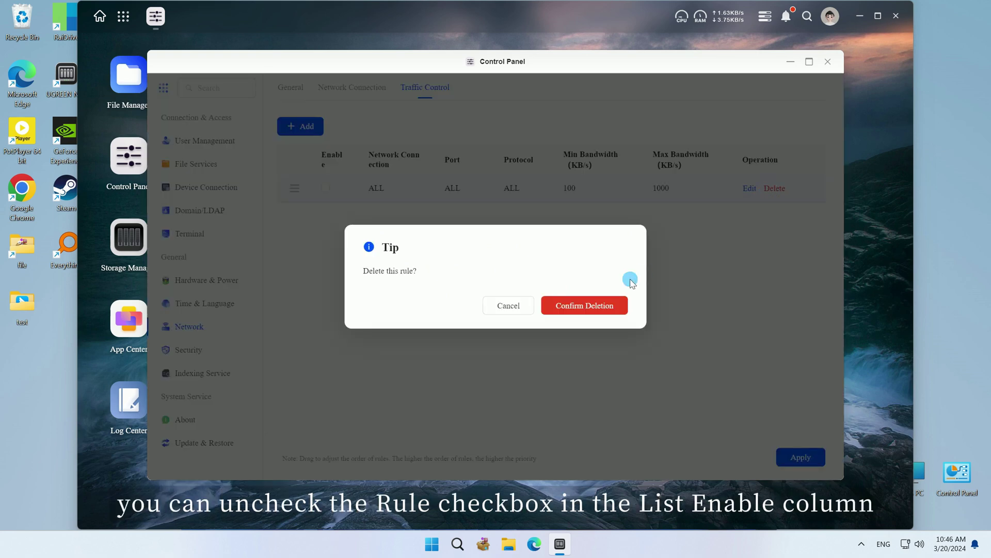
left_click(593, 304)
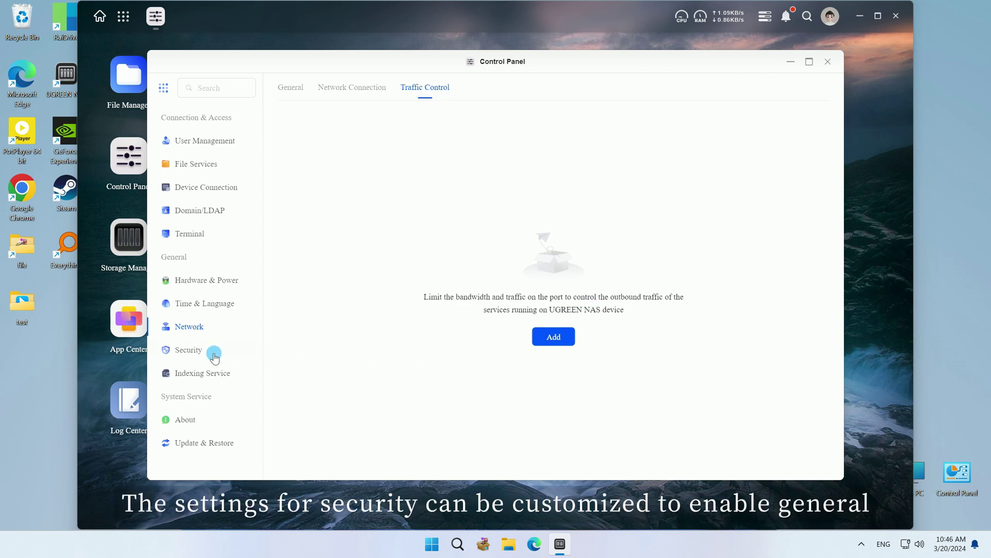
- In Security's Block Management, preview the new blocked IP form and the new whitelist entry form
left_click(184, 351)
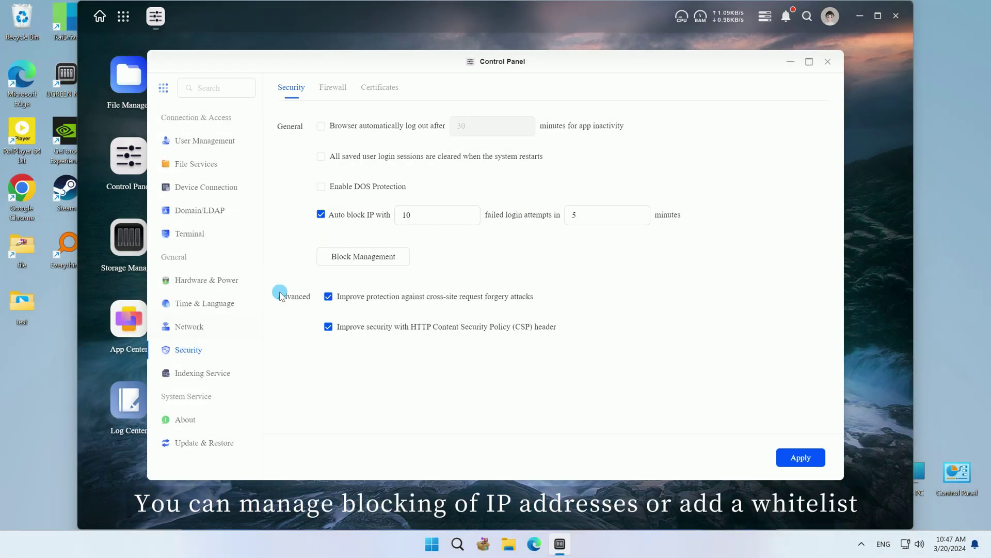
left_click(363, 257)
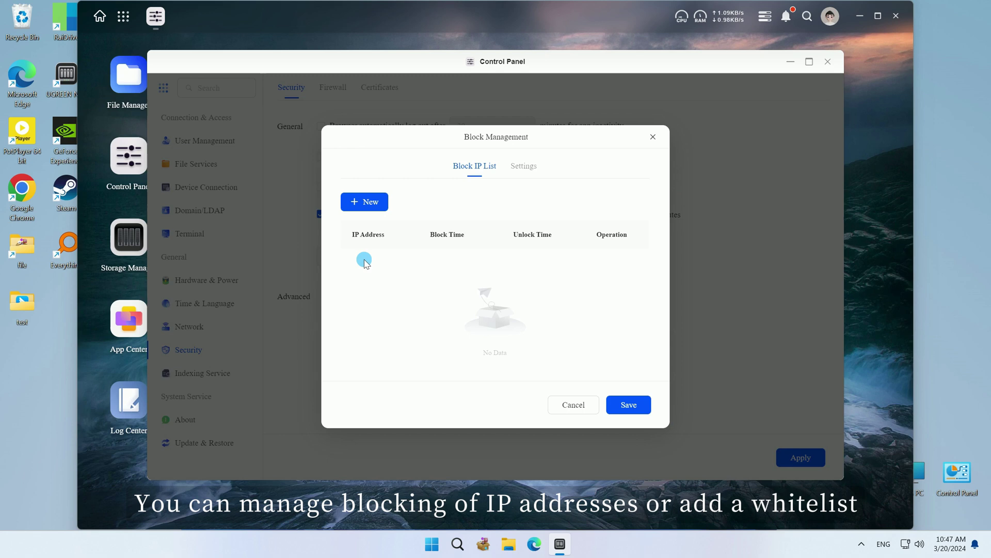
left_click(365, 201)
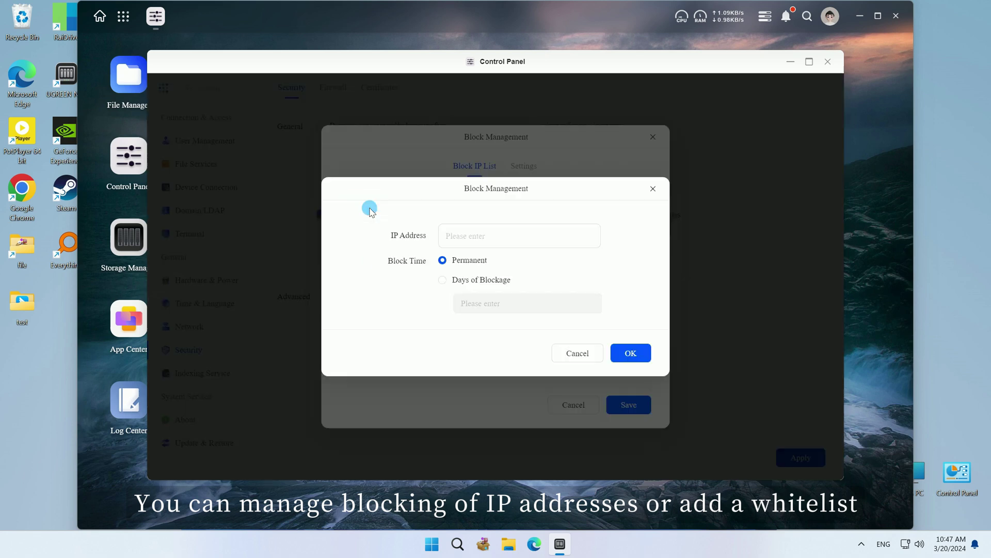
left_click(653, 188)
left_click(524, 172)
left_click(402, 236)
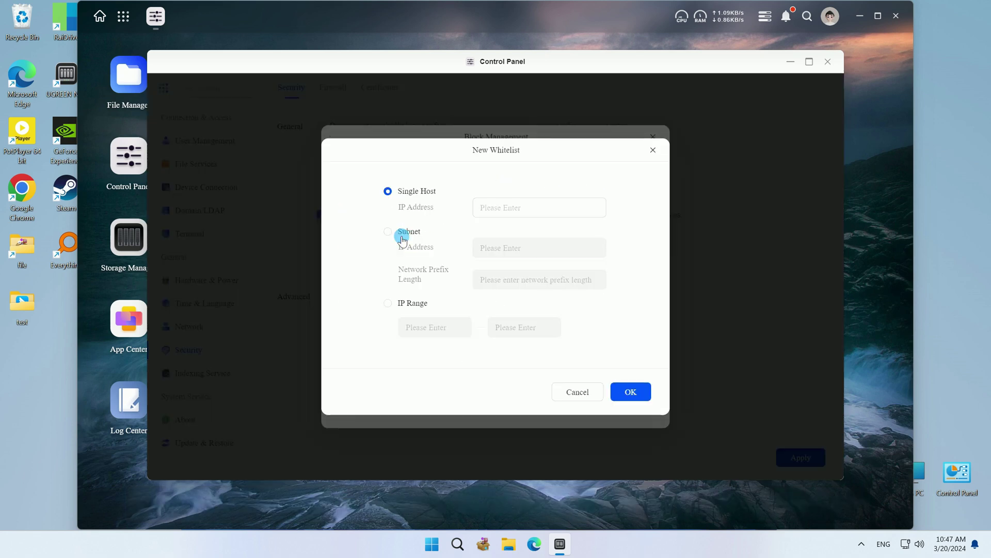
- Close the whitelist and block management dialogs and enable the firewall
left_click(653, 150)
left_click(653, 137)
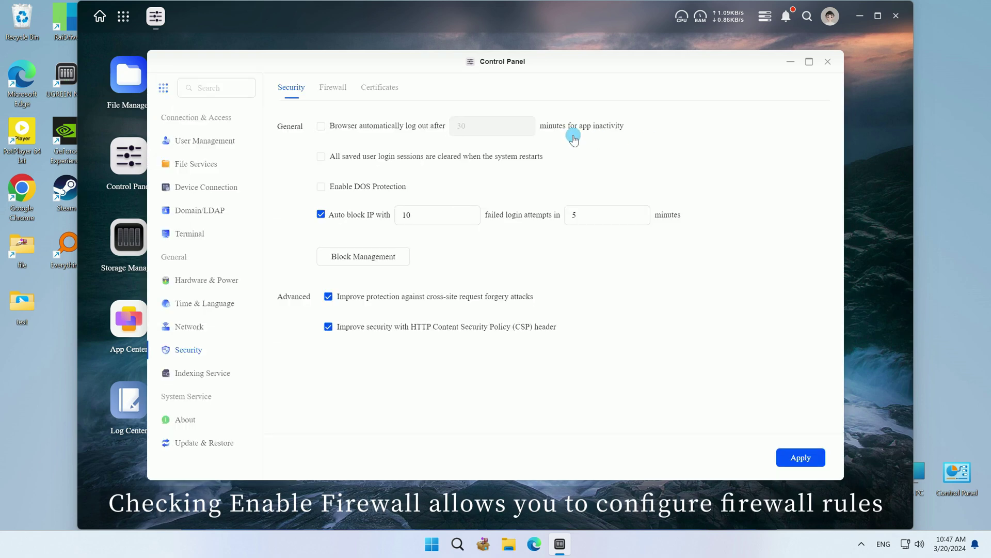
left_click(328, 89)
left_click(284, 129)
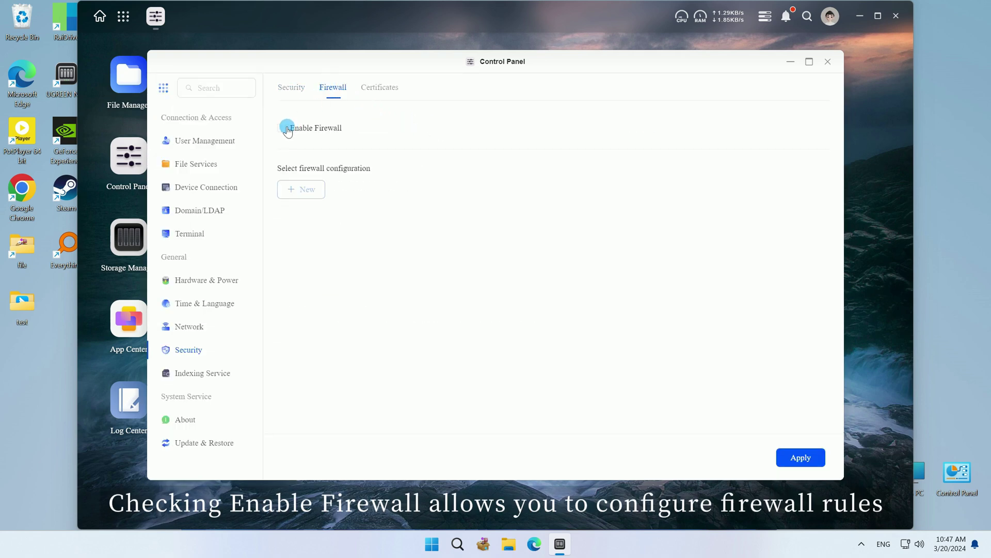
- Create Firewall Configuration1 with a LAN1 allow rule, denying access when no rule matches
left_click(301, 189)
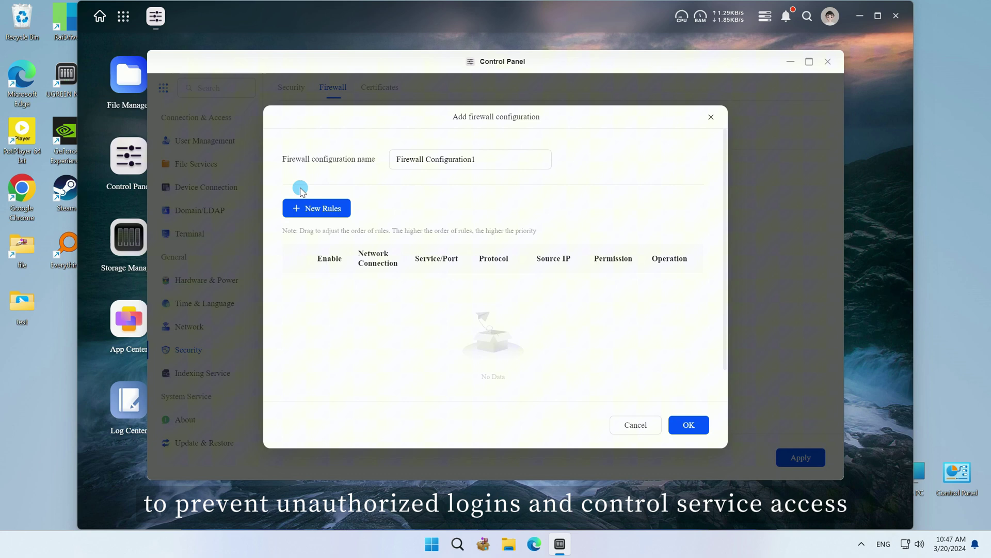
left_click(309, 208)
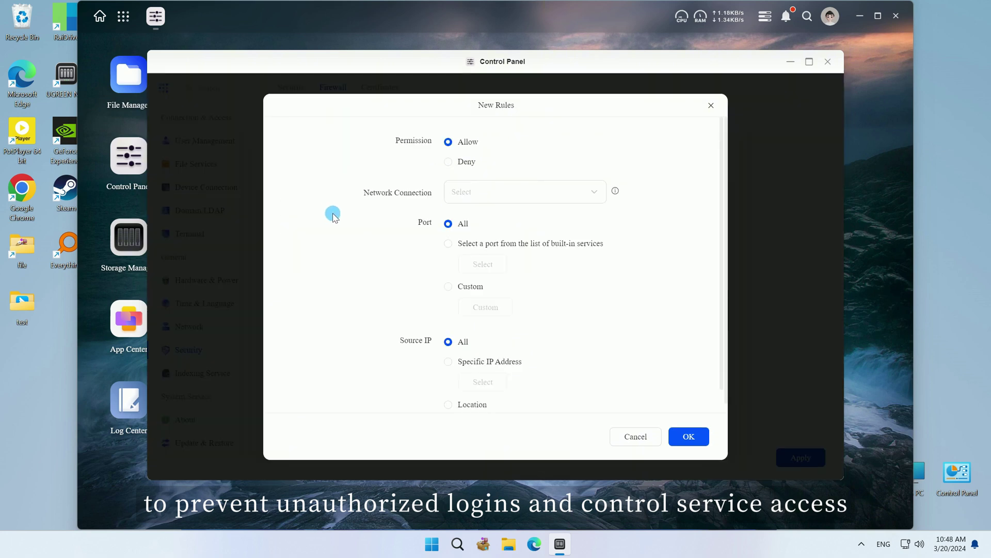
left_click(496, 195)
left_click(502, 229)
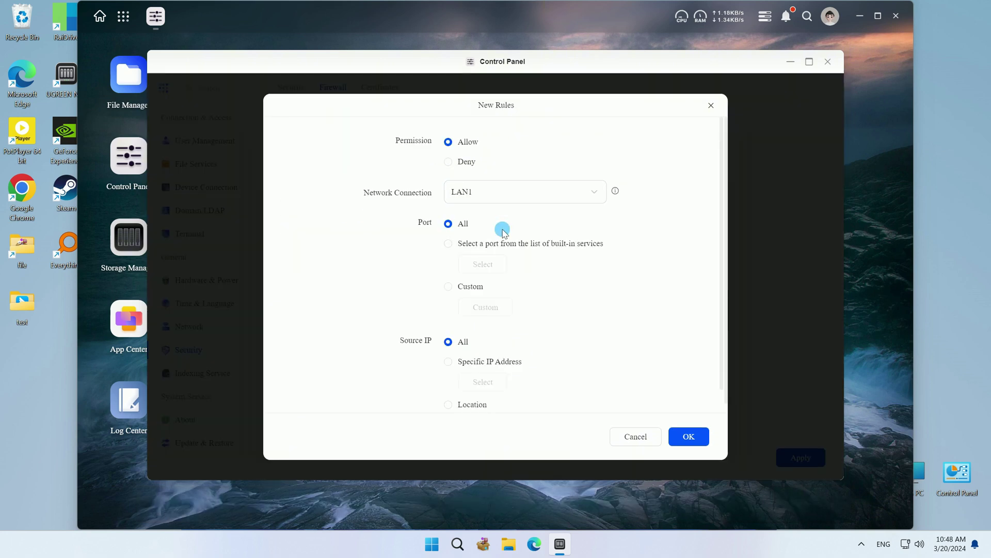
left_click(689, 437)
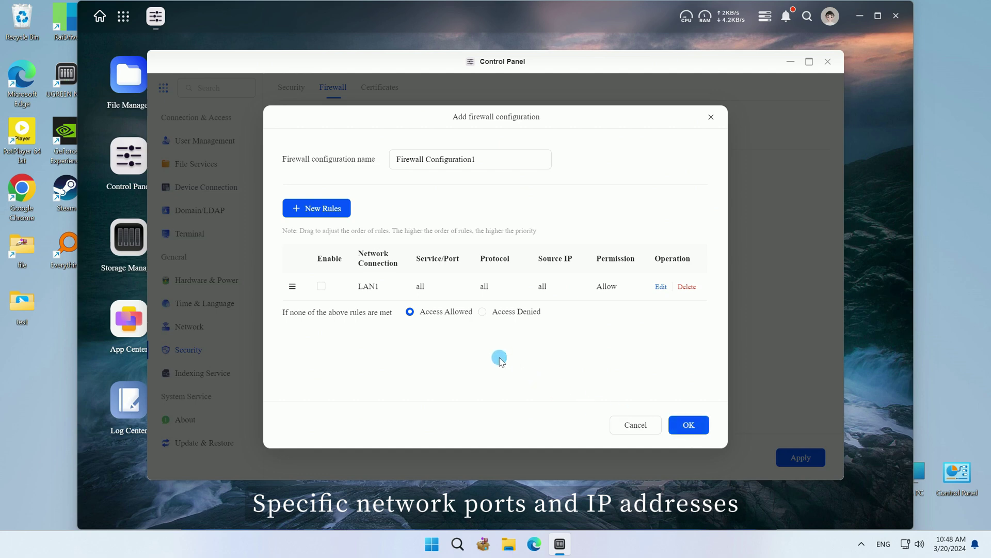
left_click(481, 313)
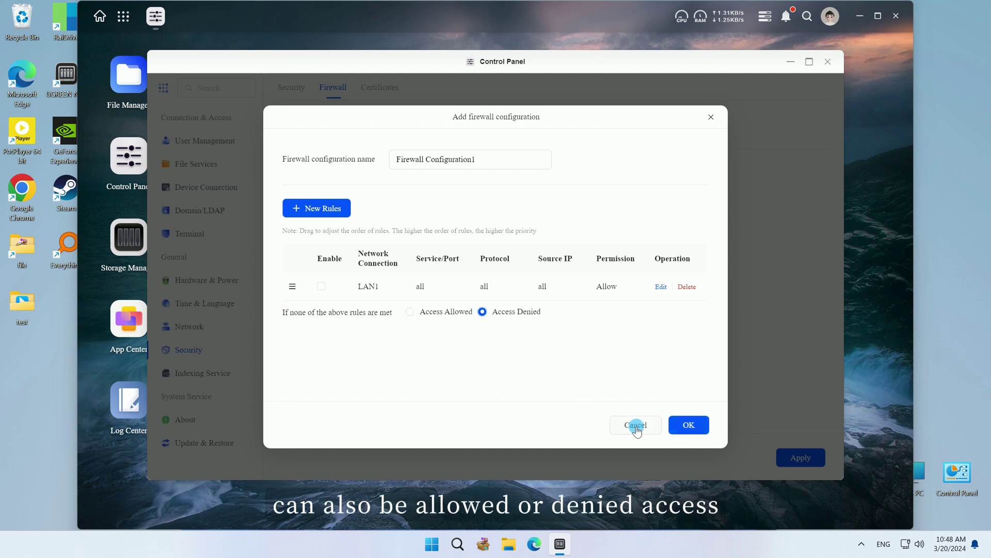
left_click(678, 429)
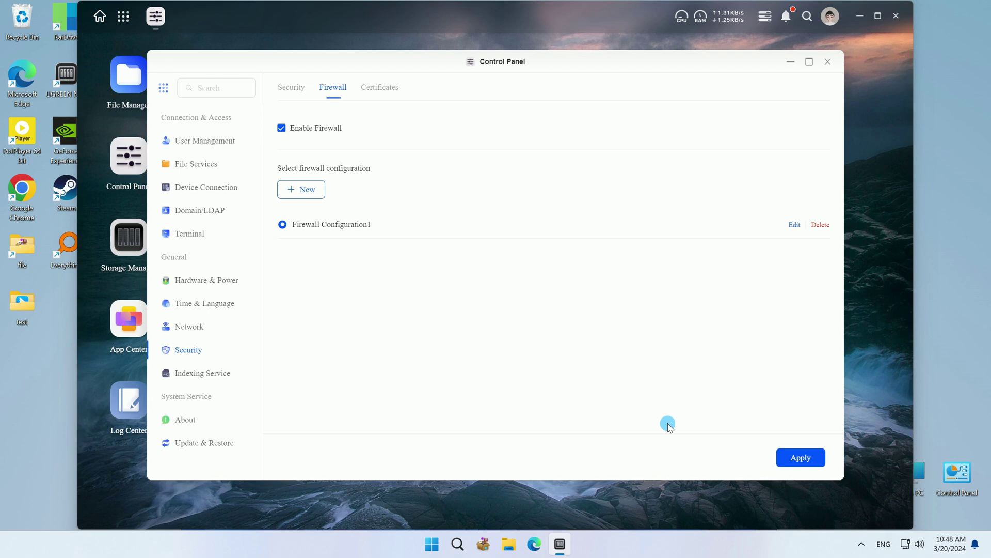
- Back out of the New certificate wizard, then expand the UGREEN and UGREENlink certificate details
left_click(380, 89)
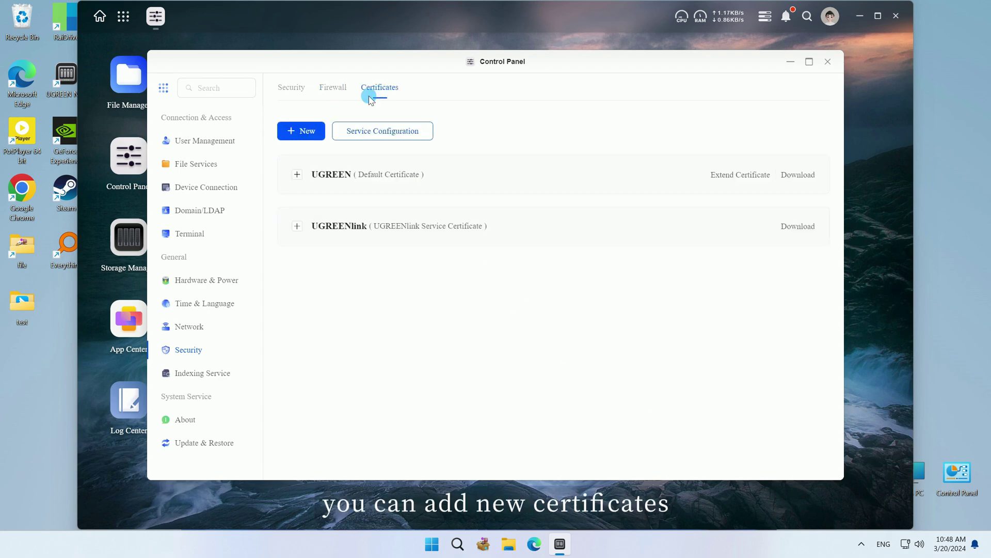
left_click(301, 130)
left_click(687, 357)
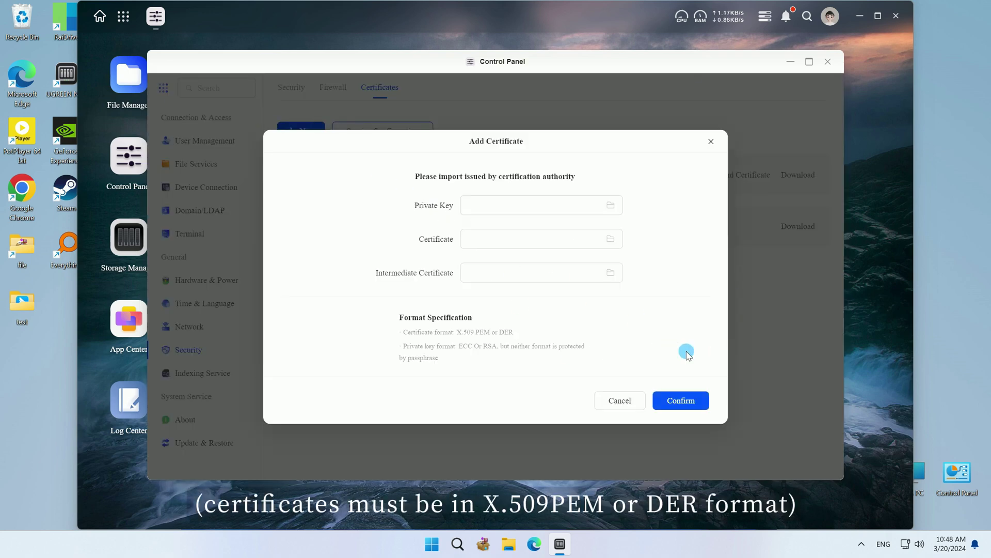
left_click(634, 399)
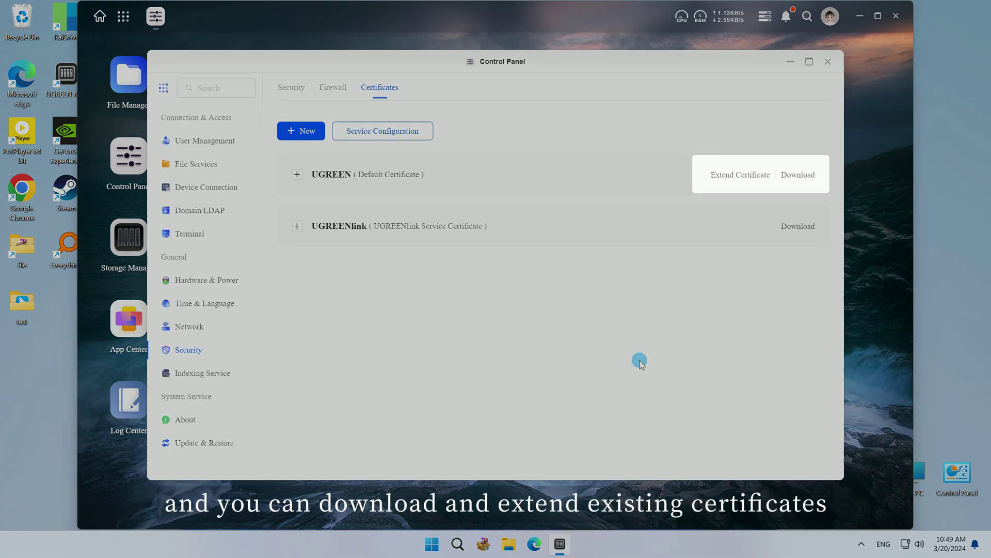
left_click(627, 184)
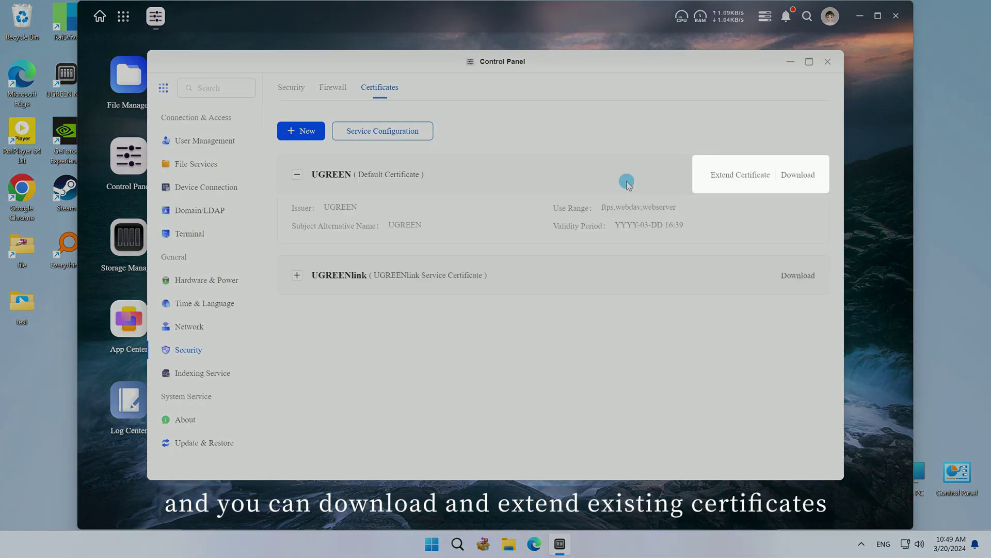
left_click(639, 281)
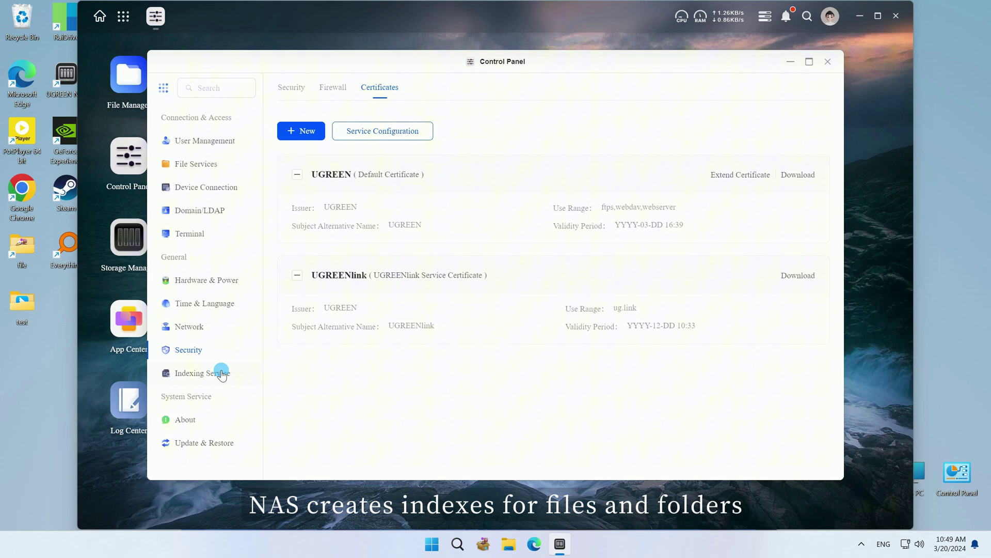
- Rebuild the file index from the Indexing Service settings and confirm
left_click(216, 374)
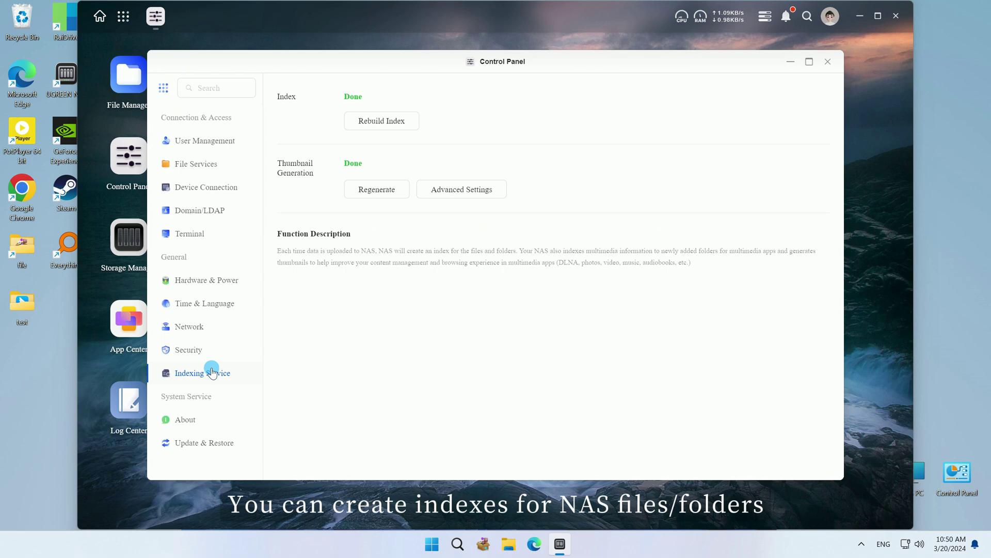
left_click(383, 120)
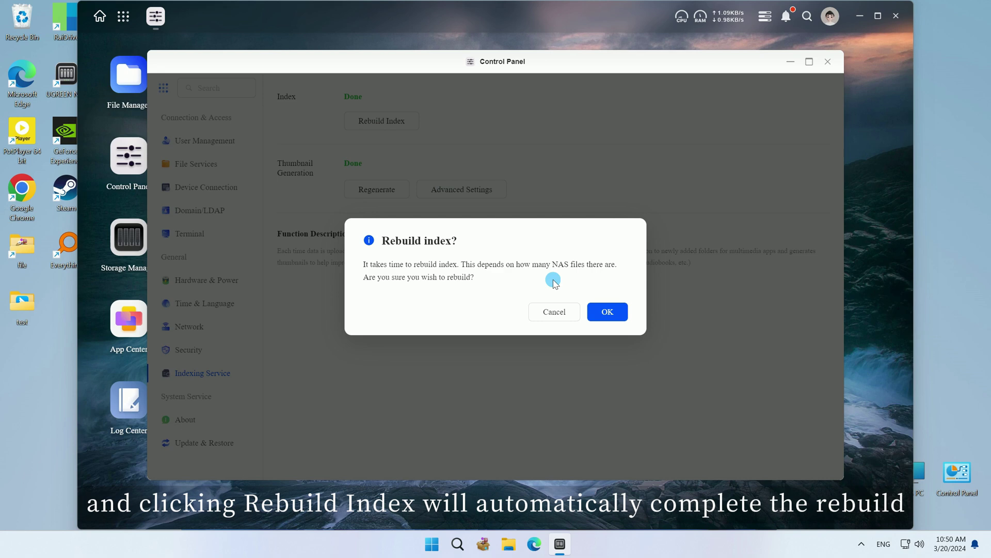
left_click(602, 312)
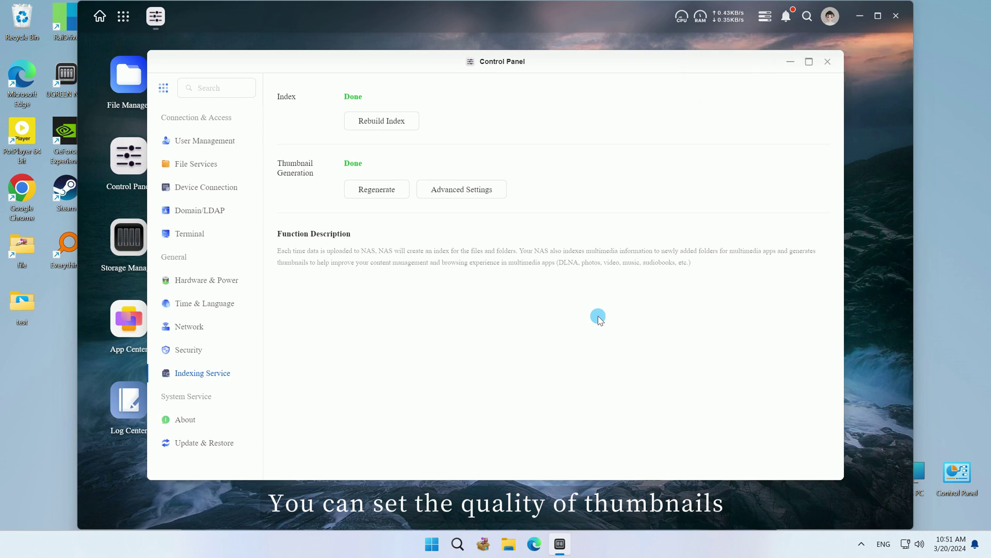
- Set video thumbnail quality to High Quality, keeping photos at Average Quality, and preview the example
left_click(461, 190)
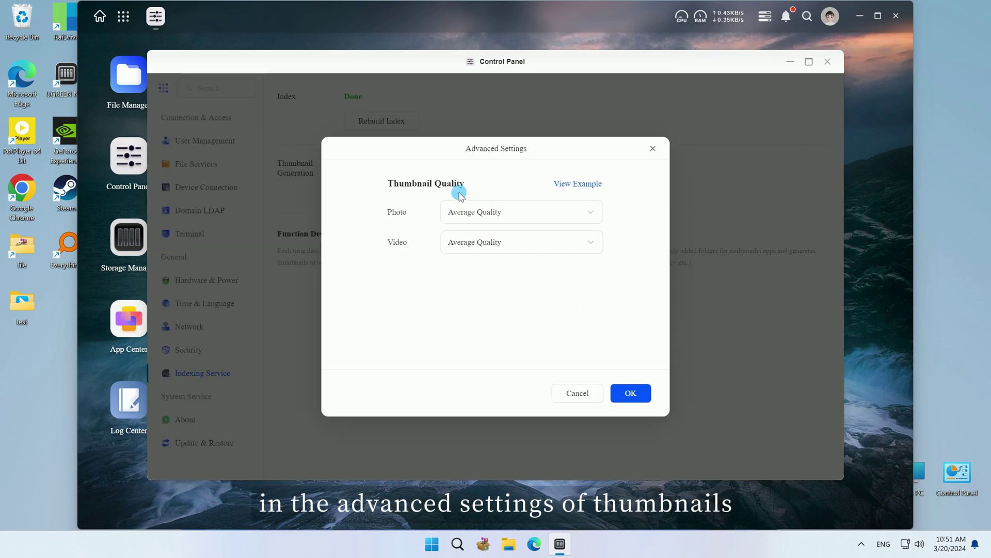
left_click(566, 214)
left_click(573, 239)
left_click(568, 294)
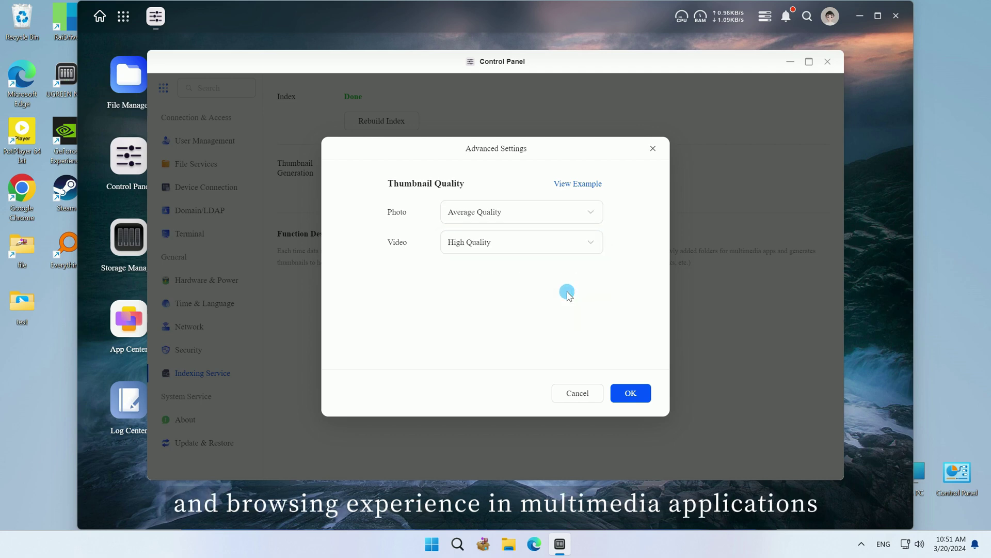
left_click(571, 185)
left_click(599, 349)
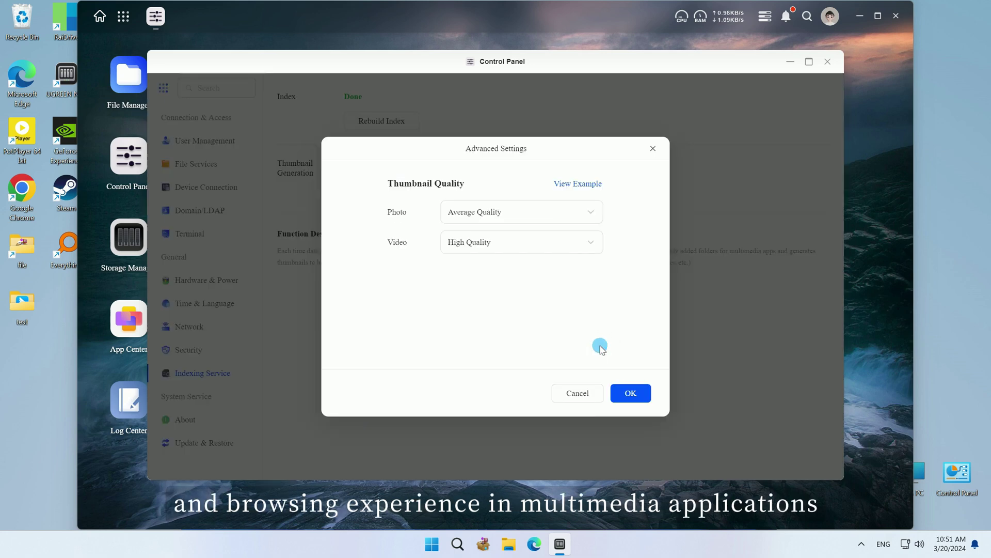